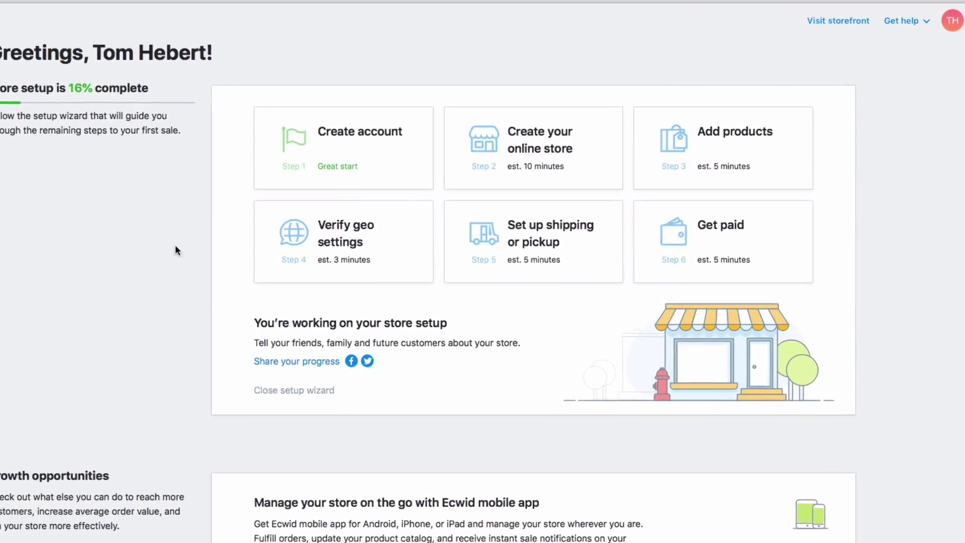
{"action": "left_click", "coordinate": [503, 179]}
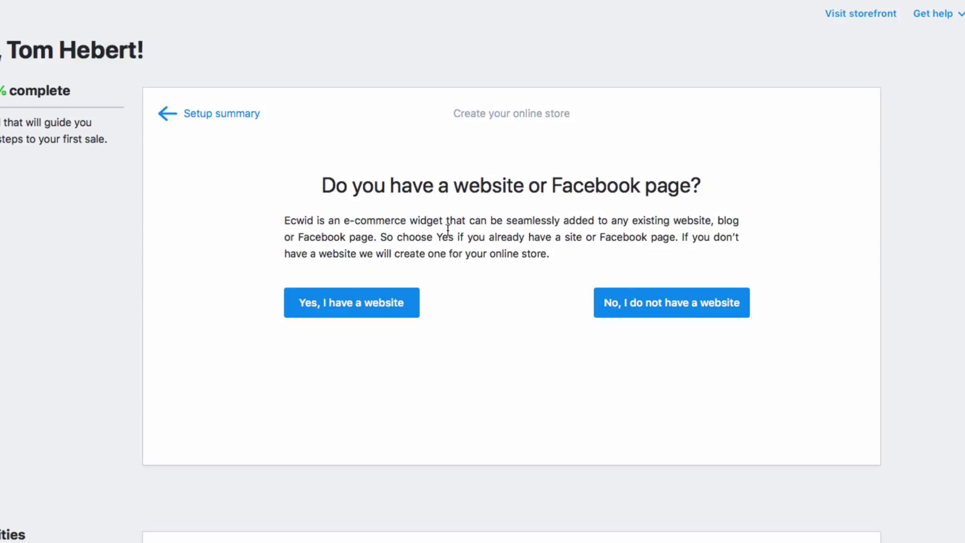
{"action": "left_click", "coordinate": [346, 303]}
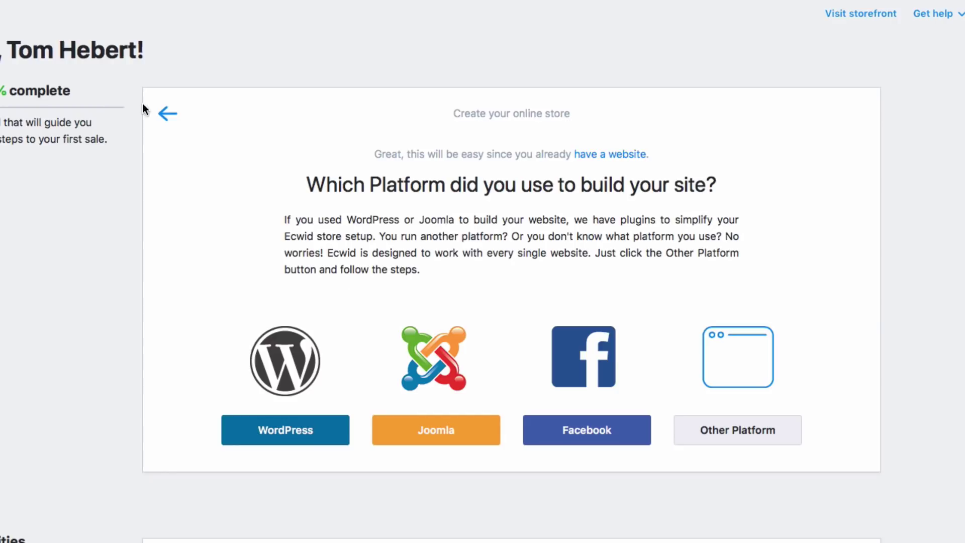
{"action": "left_click", "coordinate": [167, 117]}
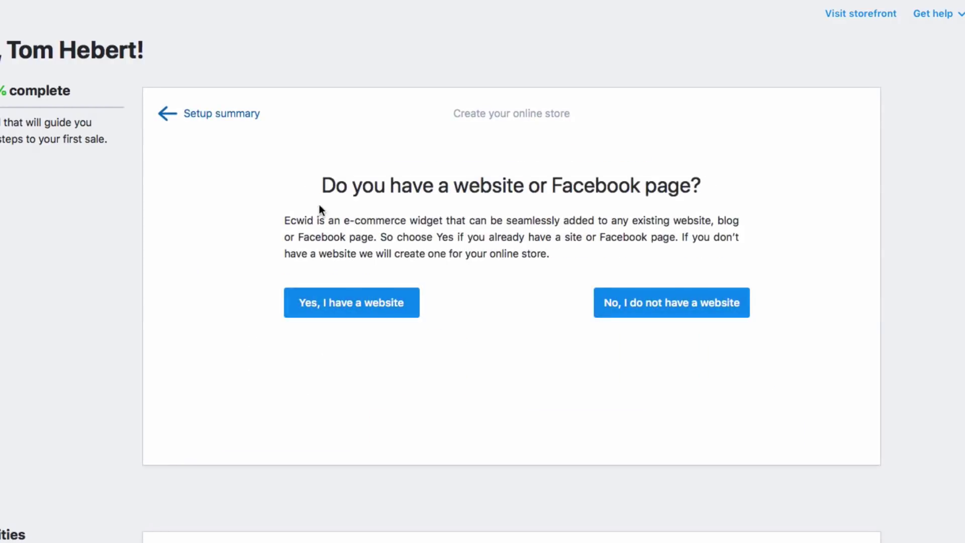
Choose to create a new website and set its address to running-gear.ecwid.com
{"action": "left_click", "coordinate": [648, 302]}
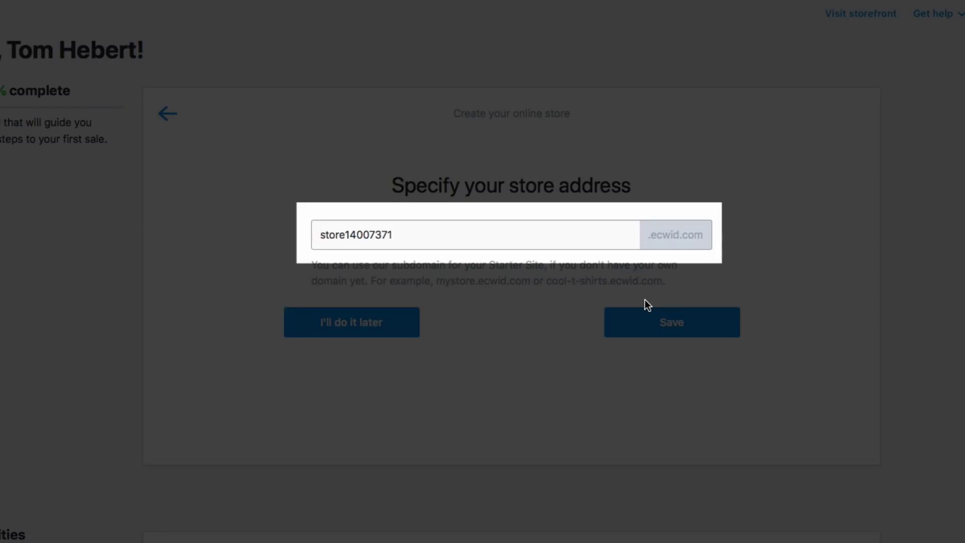
{"action": "left_click", "coordinate": [442, 230]}
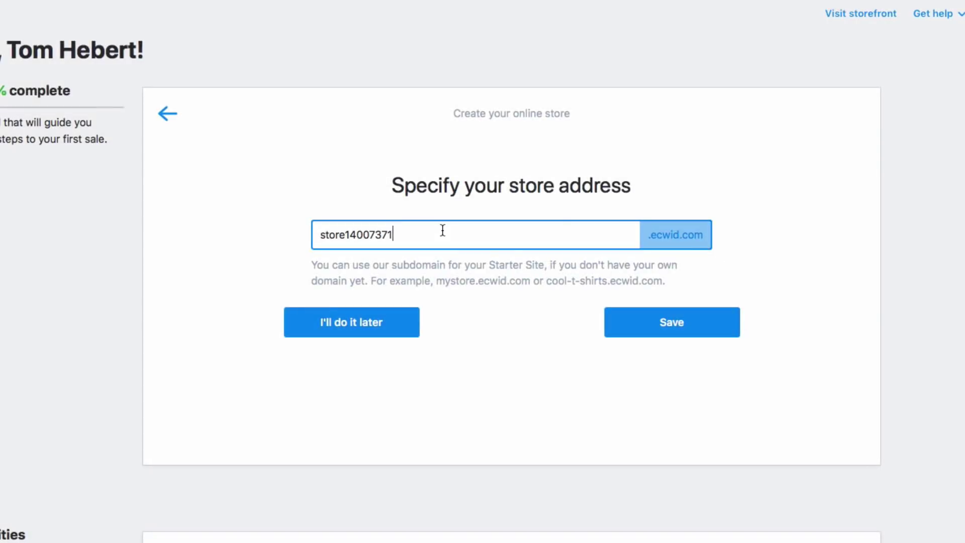
{"action": "left_click_drag", "start_coordinate": [424, 236], "coordinate": [259, 235]}
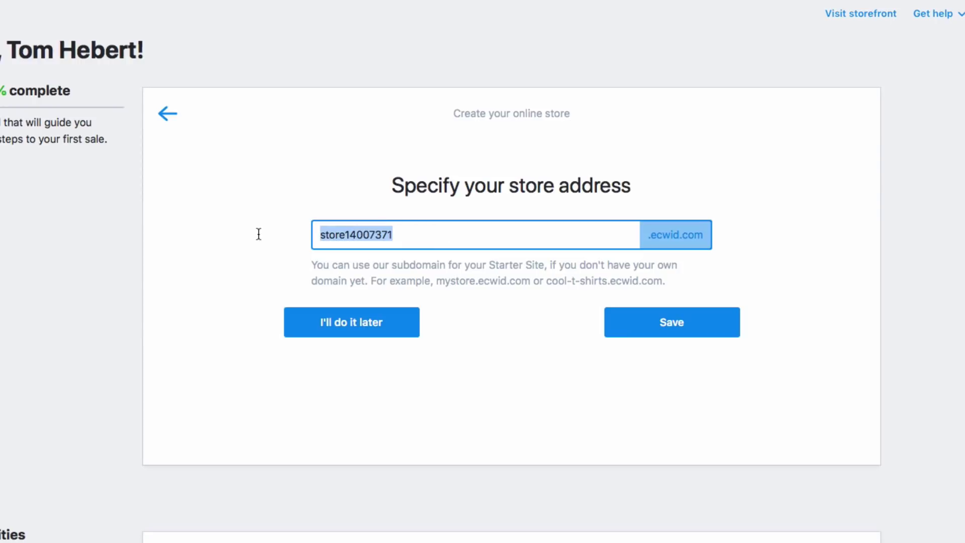
{"action": "type", "text": "Running-Gear"}
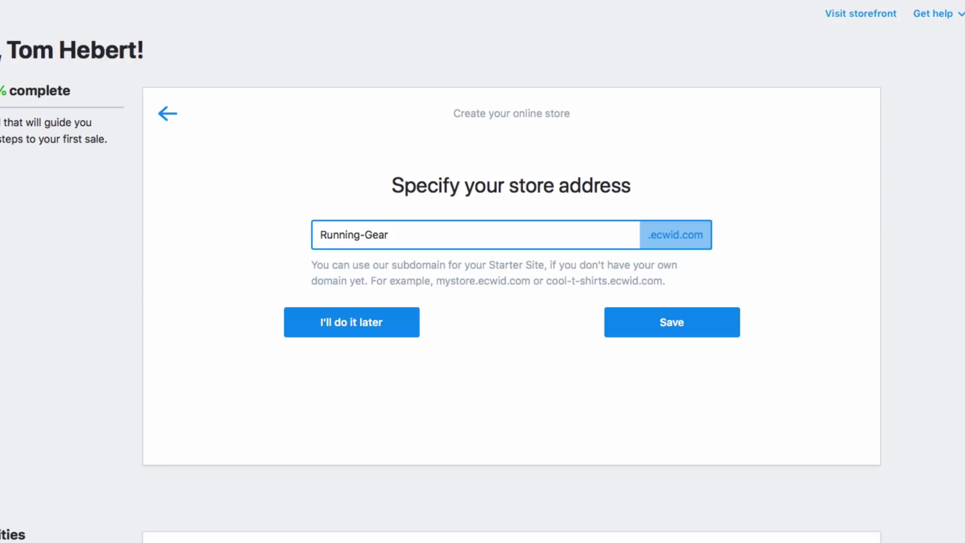
{"action": "left_click", "coordinate": [674, 333]}
View the running-gear.ecwid.com storefront in its own tab, then return to the control panel
{"action": "left_click", "coordinate": [675, 334]}
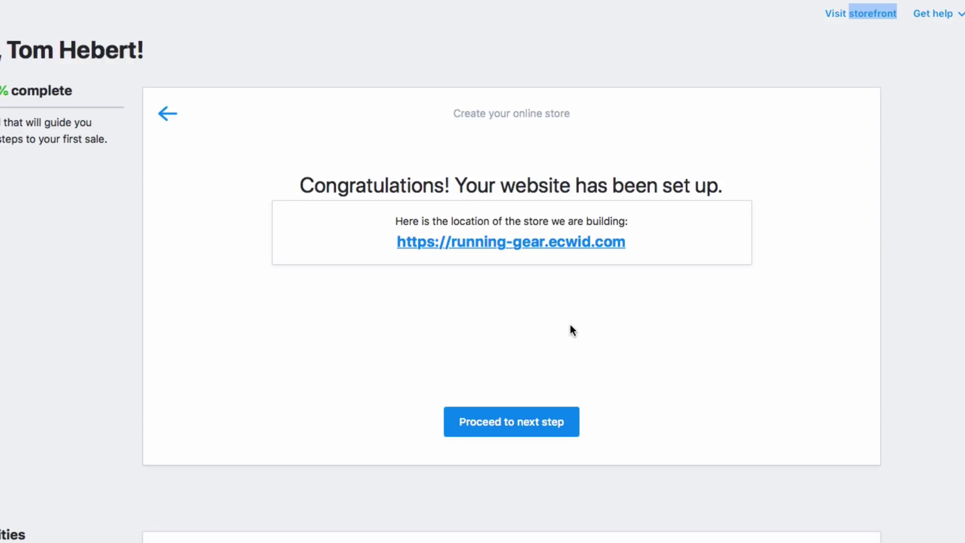
{"action": "left_click", "coordinate": [528, 245]}
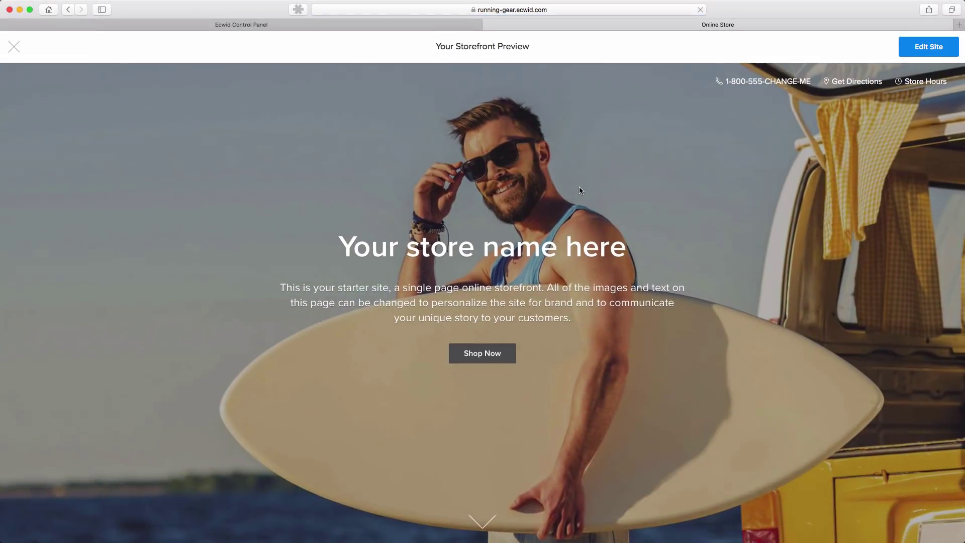
{"action": "scroll", "coordinate": [543, 203], "scroll_direction": "down", "scroll_amount": 10}
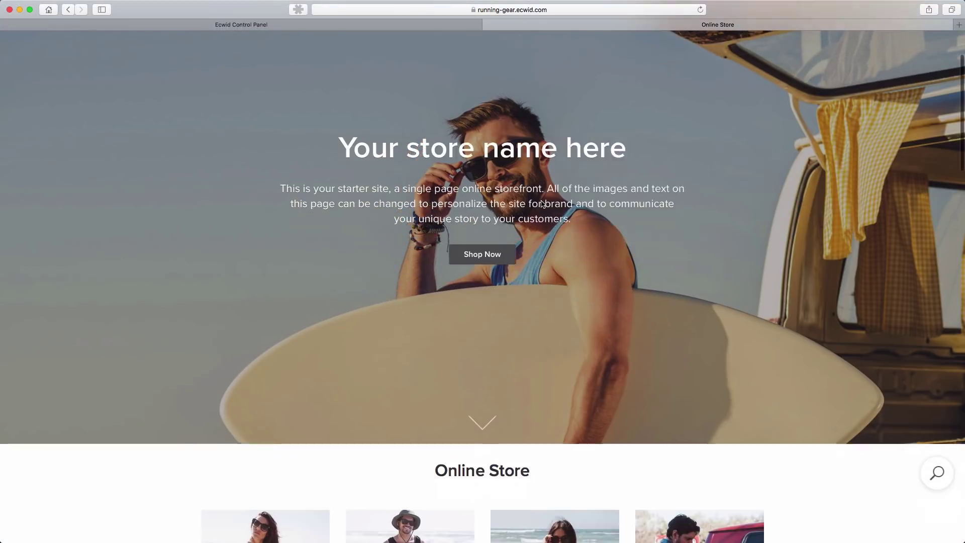
{"action": "scroll", "coordinate": [541, 203], "scroll_direction": "down", "scroll_amount": 3}
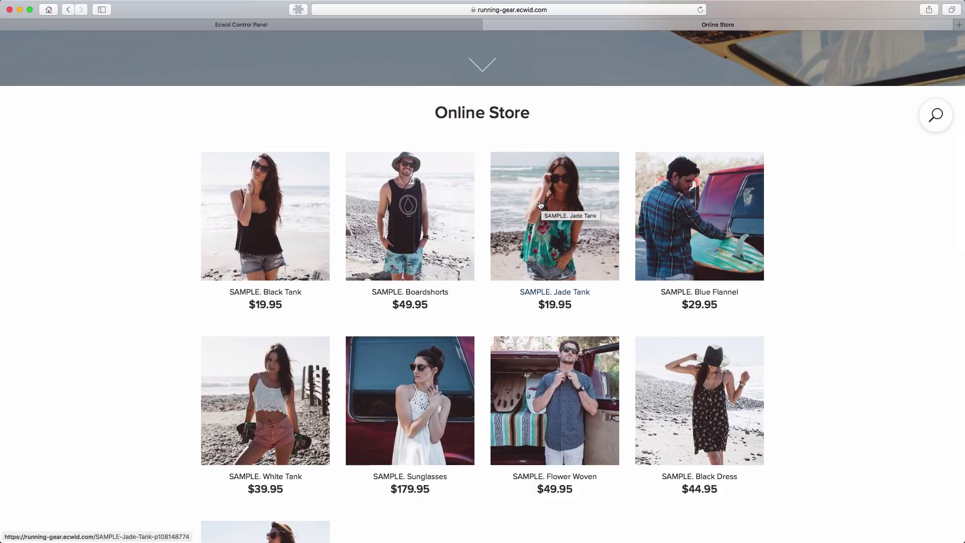
{"action": "left_click", "coordinate": [391, 24]}
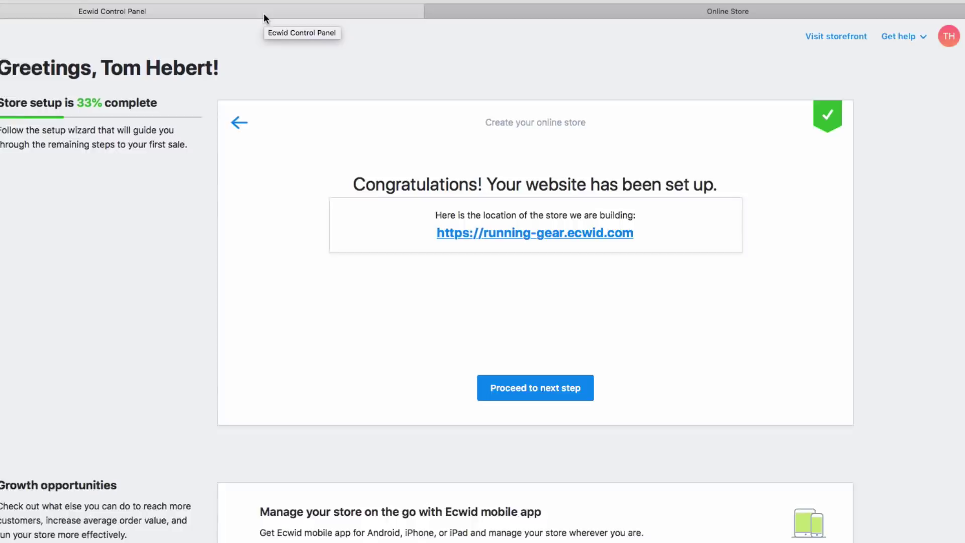
Add a 'Mens Running Shirt' product priced at $45 with the Adidas running shirt photo
{"action": "left_click", "coordinate": [511, 449]}
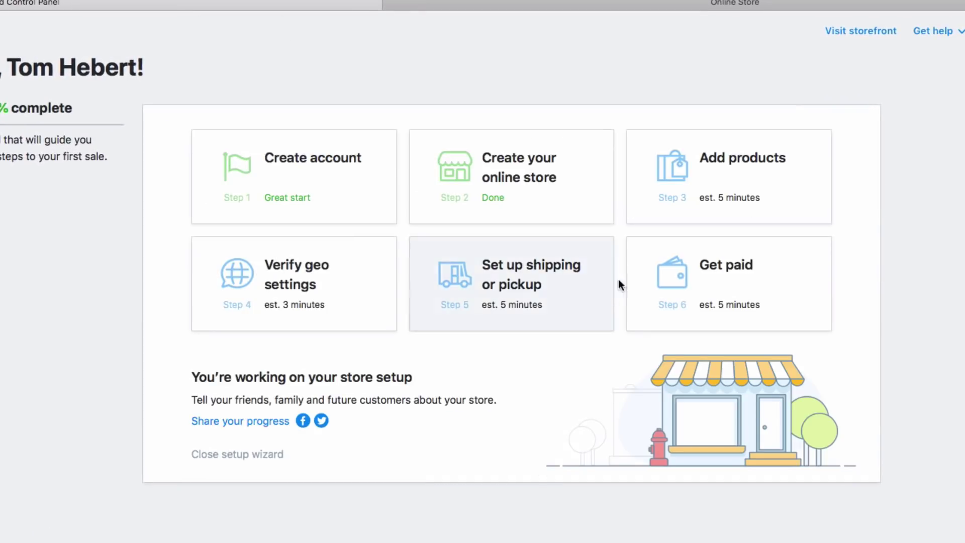
{"action": "left_click", "coordinate": [694, 194]}
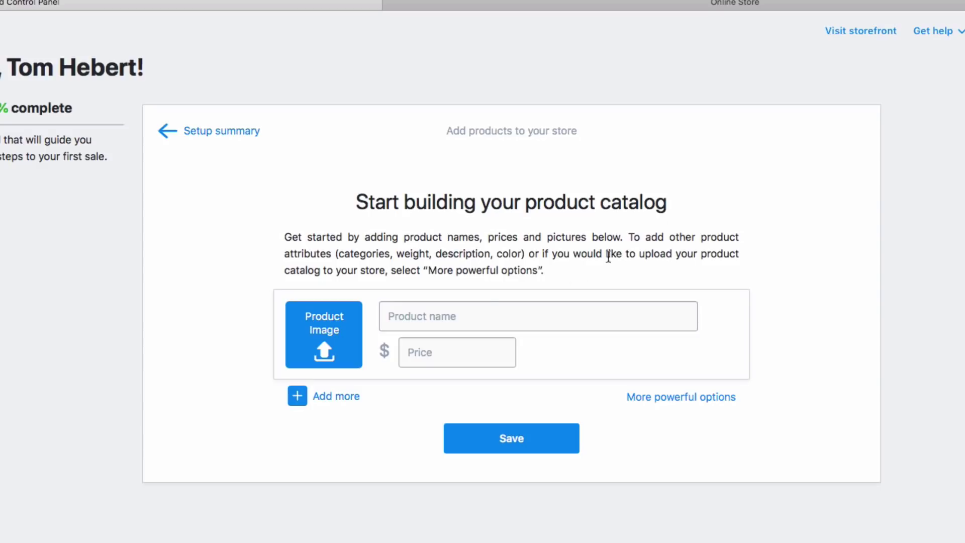
{"action": "left_click", "coordinate": [419, 319]}
{"action": "type", "text": "Mens Running Shirt"}
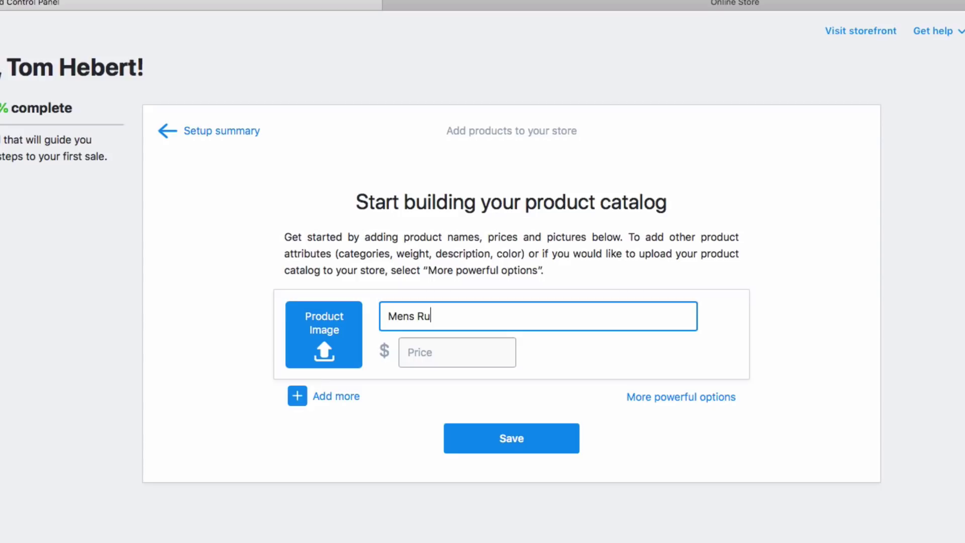
{"action": "left_click", "coordinate": [418, 354]}
{"action": "type", "text": "49"}
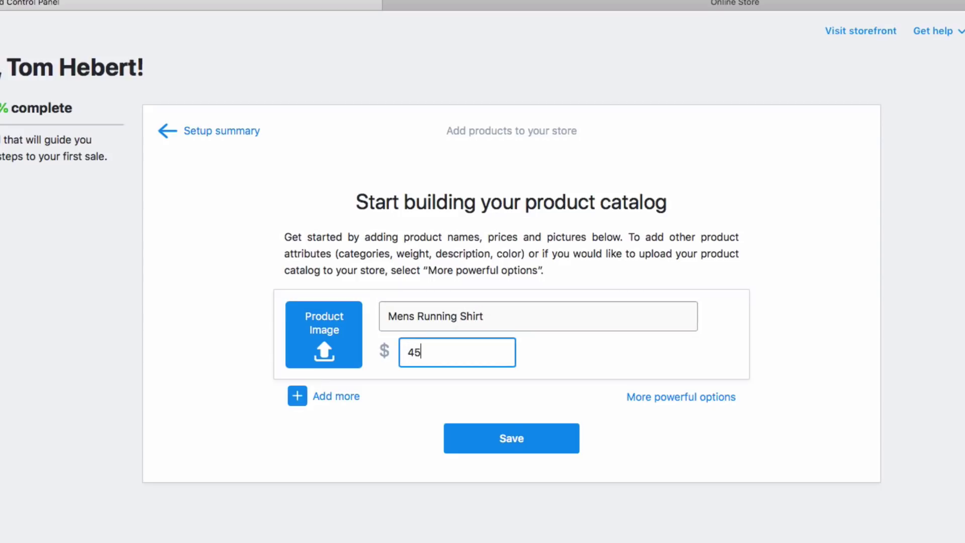
{"action": "left_click", "coordinate": [325, 349]}
{"action": "left_click", "coordinate": [298, 94]}
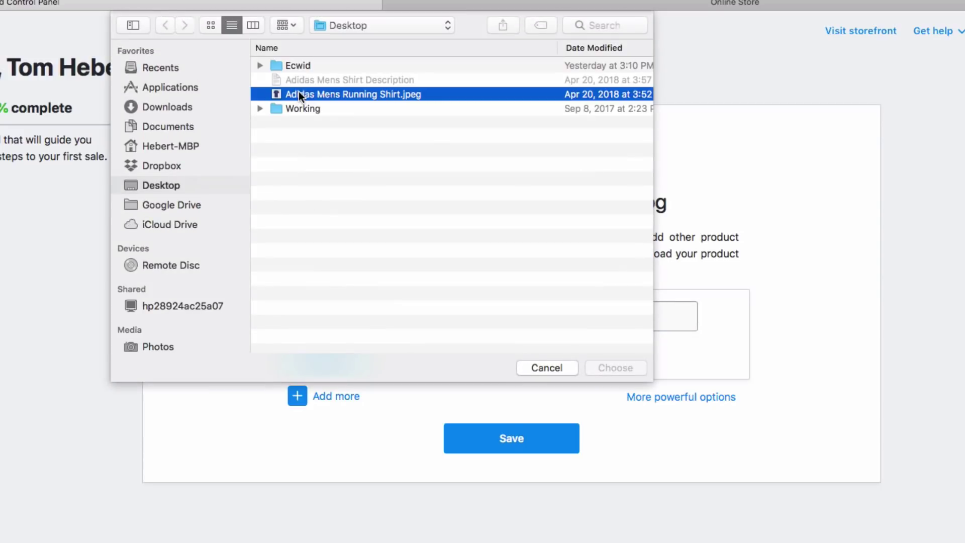
{"action": "left_click", "coordinate": [614, 367]}
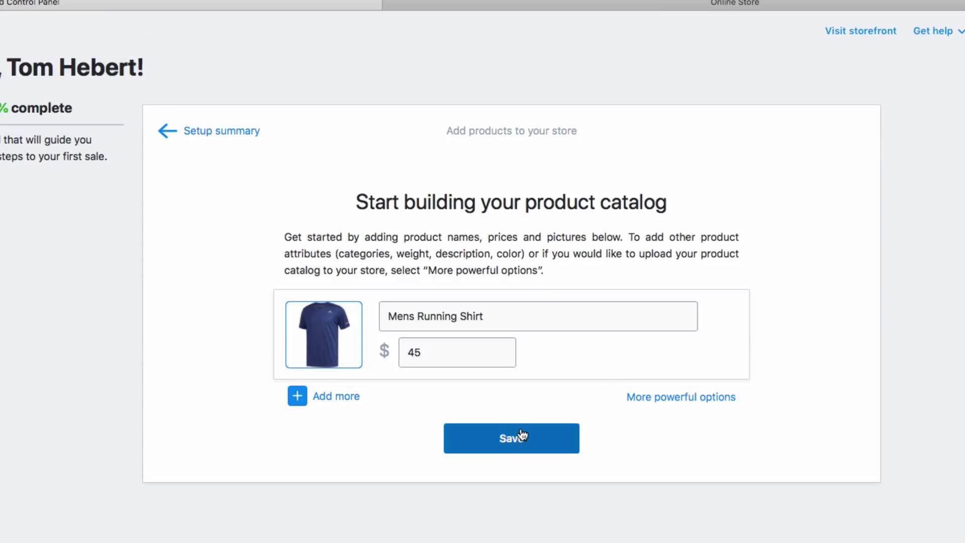
{"action": "left_click", "coordinate": [510, 440]}
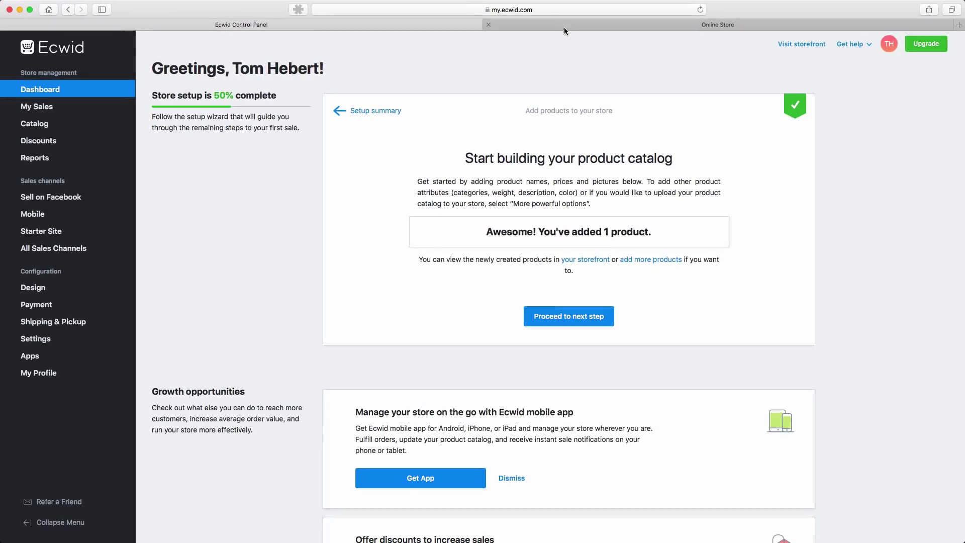
Reload the storefront to check that Mens Running Shirt appears at $45.00, then return to the control panel
{"action": "left_click", "coordinate": [504, 6]}
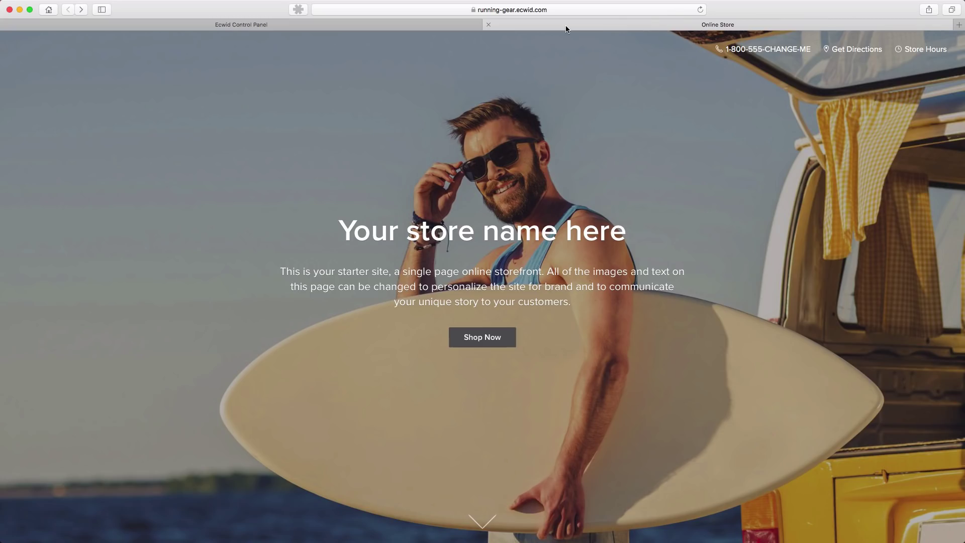
{"action": "left_click", "coordinate": [701, 10]}
{"action": "scroll", "coordinate": [535, 112], "scroll_direction": "down", "scroll_amount": 15}
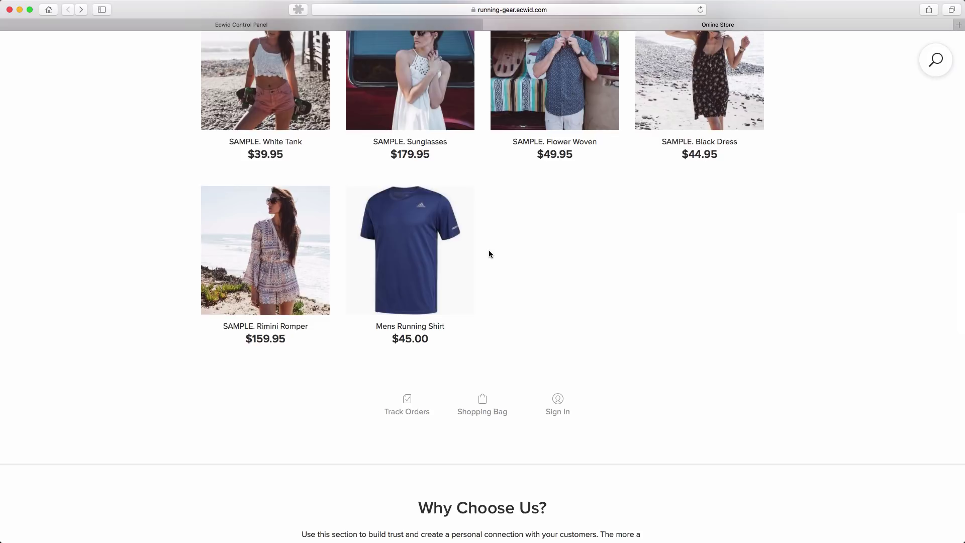
{"action": "left_click", "coordinate": [270, 26]}
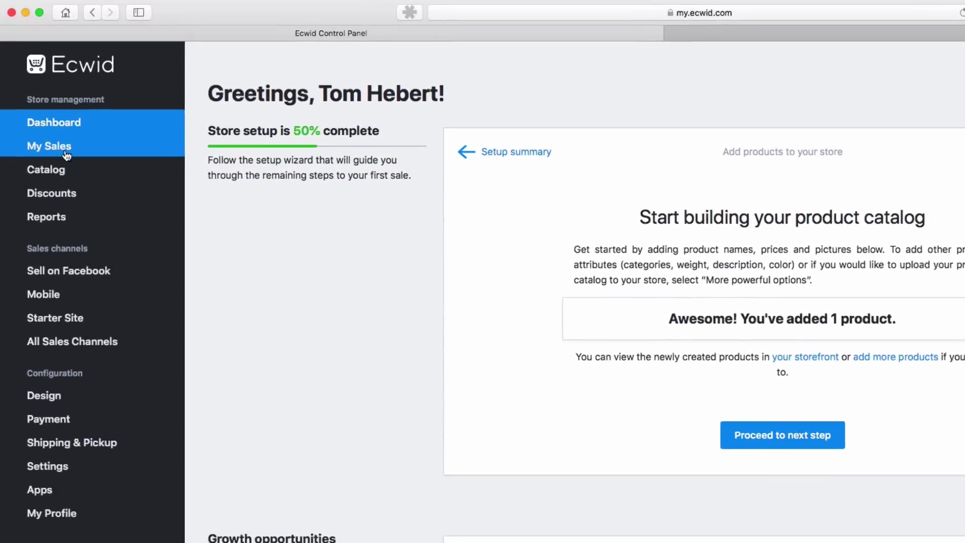
Open Mens Running Shirt from the Catalog's Products list, then go back to the product list
{"action": "mouse_move", "coordinate": [105, 122]}
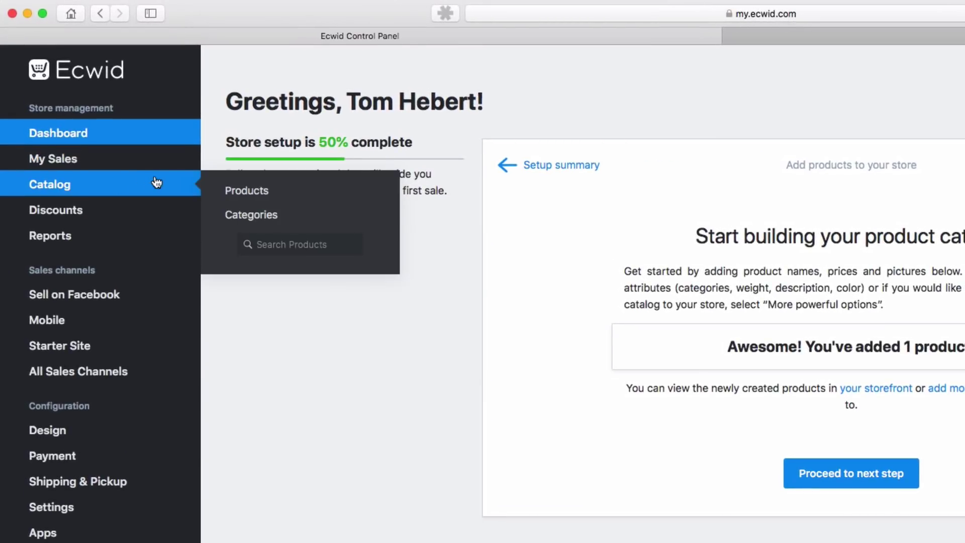
{"action": "left_click", "coordinate": [227, 190]}
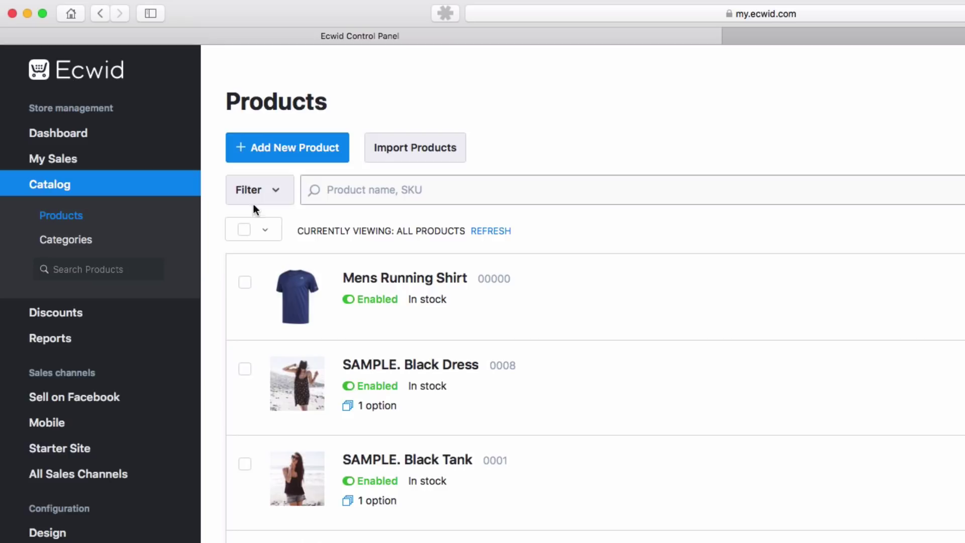
{"action": "left_click", "coordinate": [380, 285]}
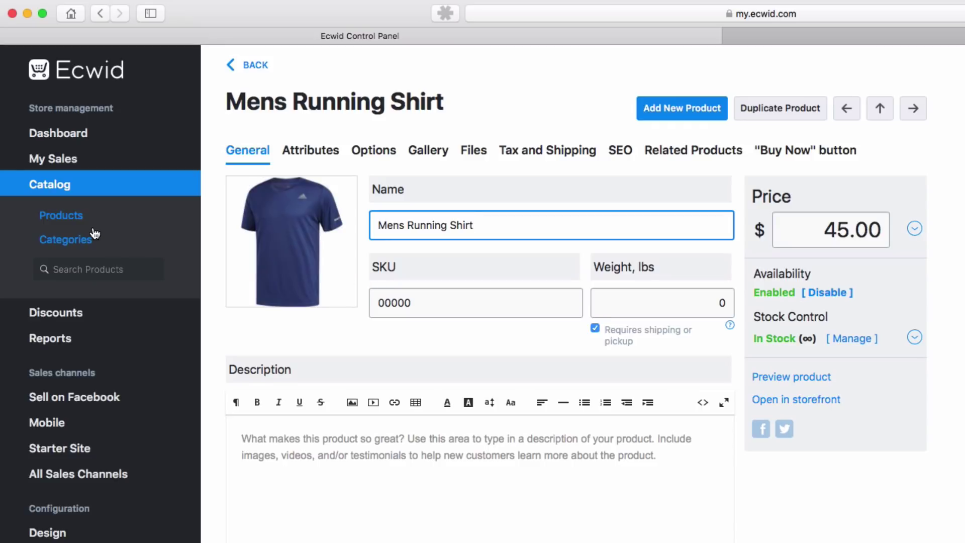
{"action": "left_click", "coordinate": [81, 218]}
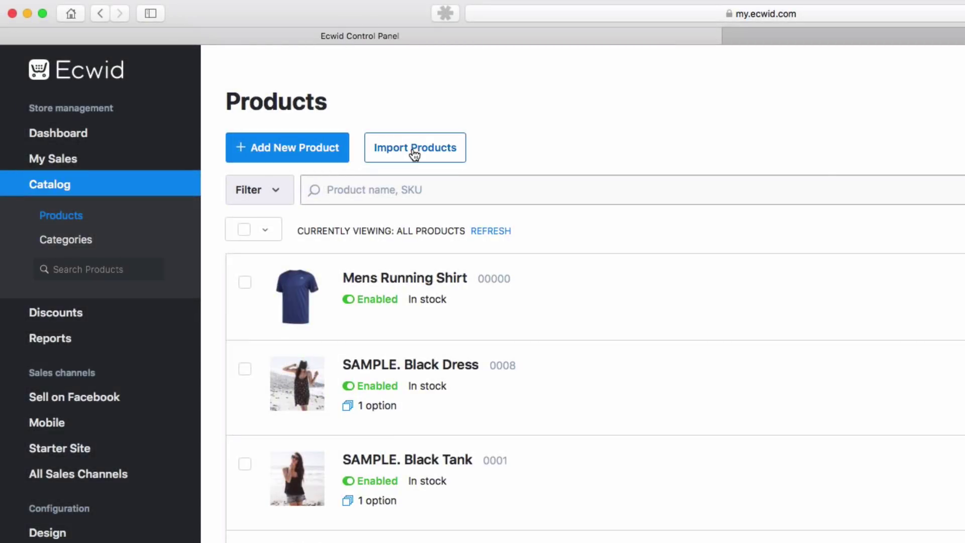
Open the CSV Import Products settings, then close them again
{"action": "left_click", "coordinate": [415, 150]}
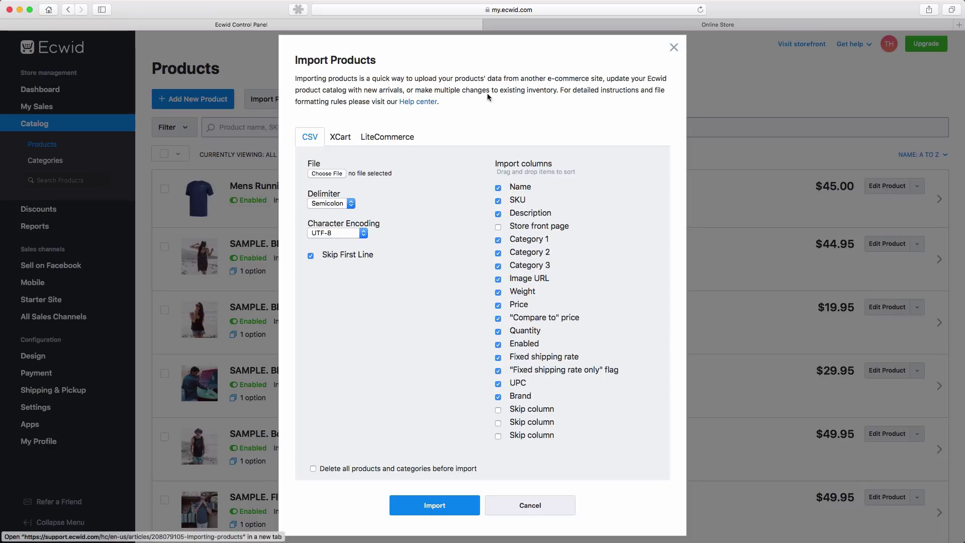
{"action": "left_click", "coordinate": [673, 49]}
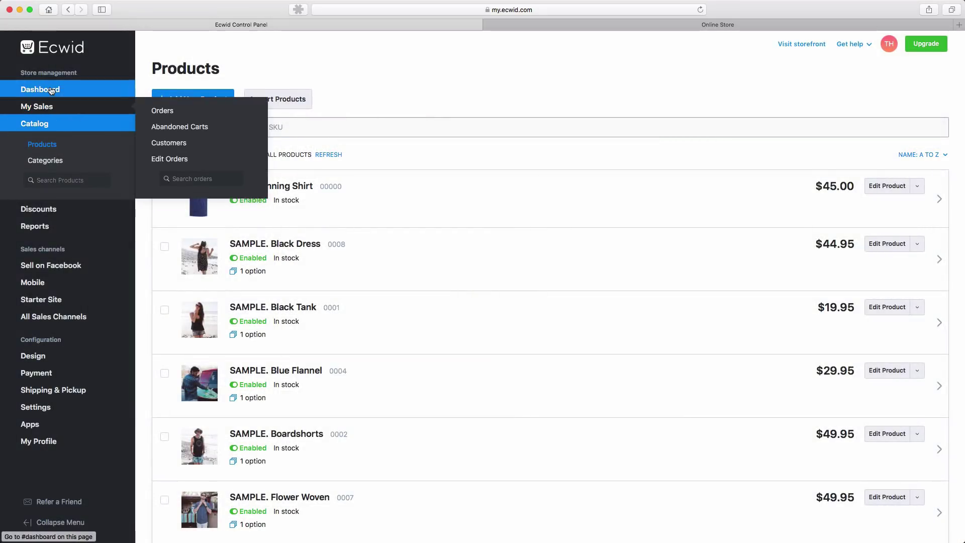
From the Dashboard, open the Verify geo settings step showing United States, USD and lbs
{"action": "left_click", "coordinate": [50, 89]}
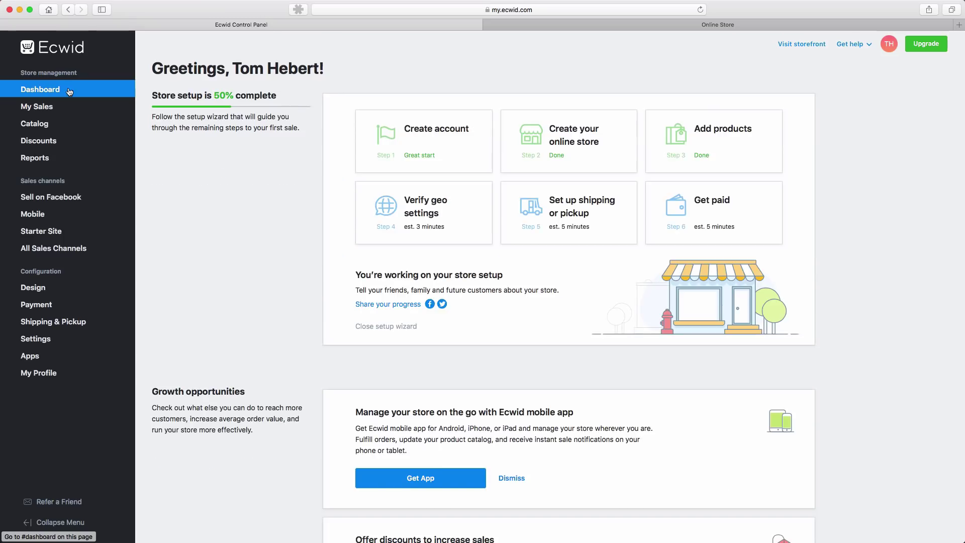
{"action": "left_click", "coordinate": [427, 220]}
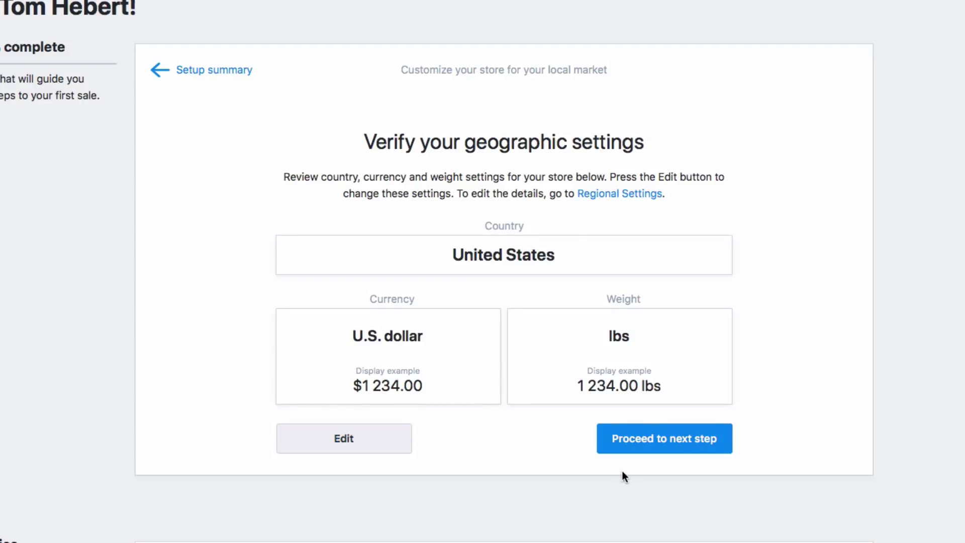
Accept the US geo settings and save company info with store name 'Running Gear online' and autofilled details
{"action": "left_click", "coordinate": [645, 455]}
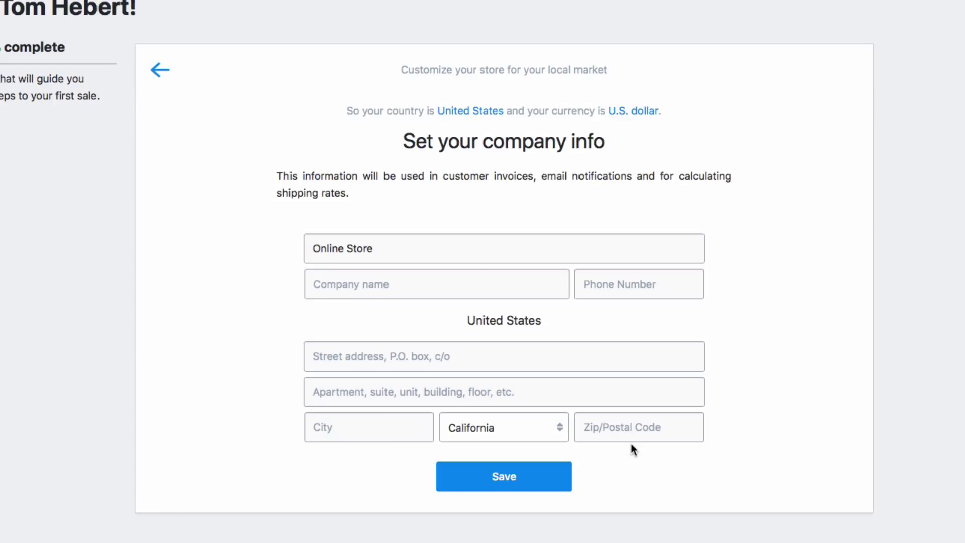
{"action": "key", "text": "Tab"}
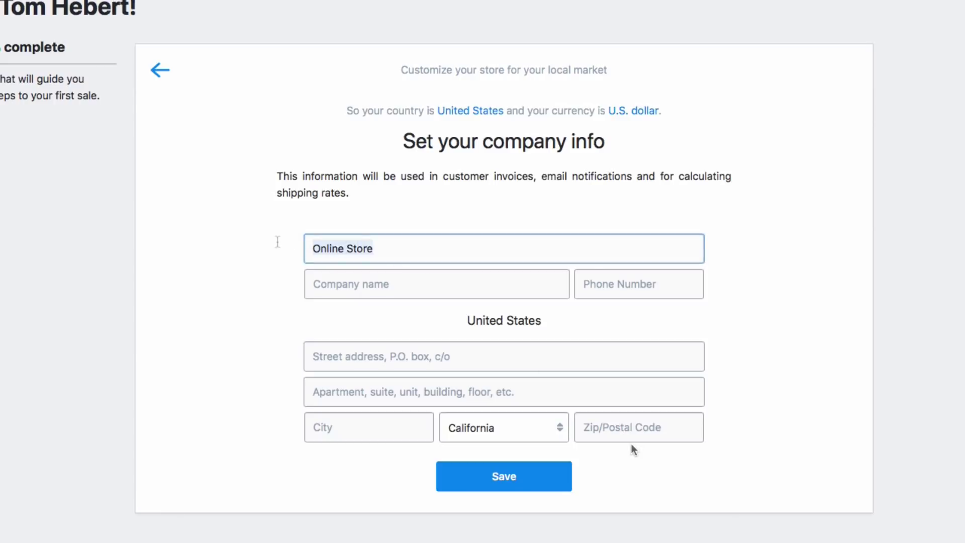
{"action": "type", "text": "Running Gear online"}
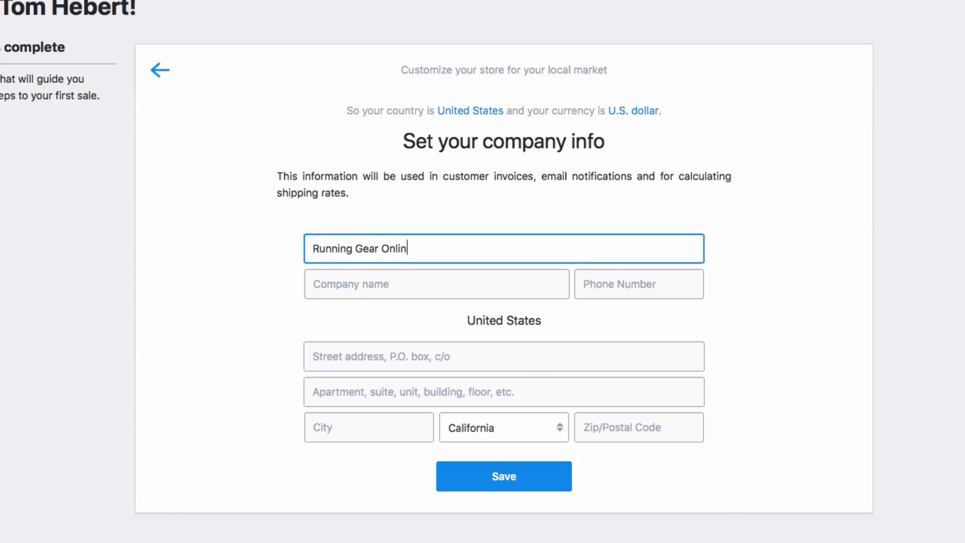
{"action": "key", "text": "Tab"}
{"action": "type", "text": "Running G"}
{"action": "key", "text": "Return"}
{"action": "left_click", "coordinate": [628, 427]}
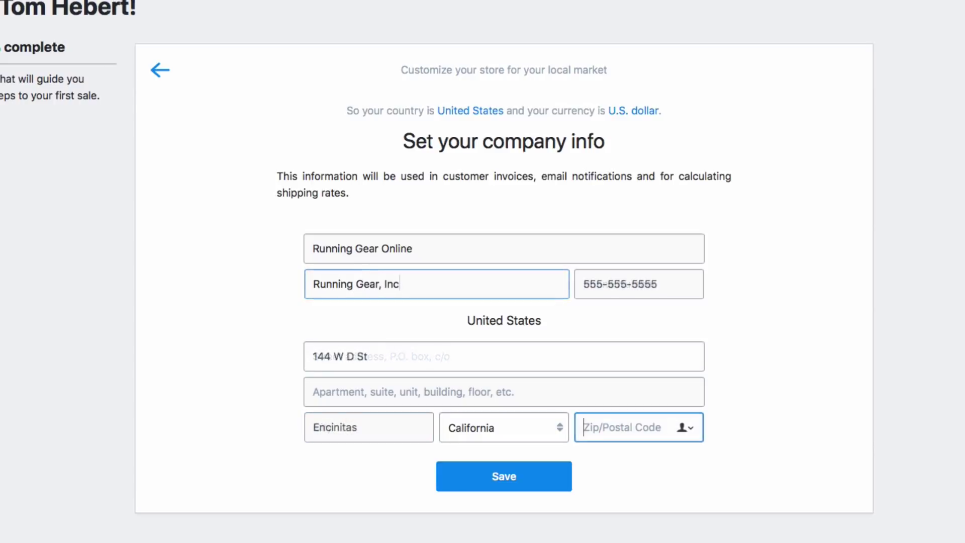
{"action": "type", "text": "92024"}
{"action": "left_click", "coordinate": [507, 477]}
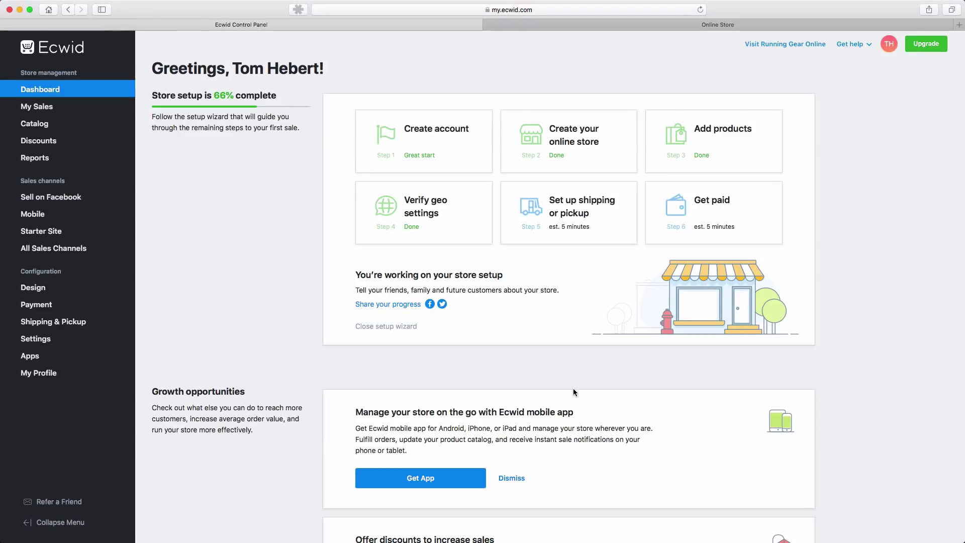
Choose to ship physical goods and enable UPS shipping rates
{"action": "left_click", "coordinate": [593, 223]}
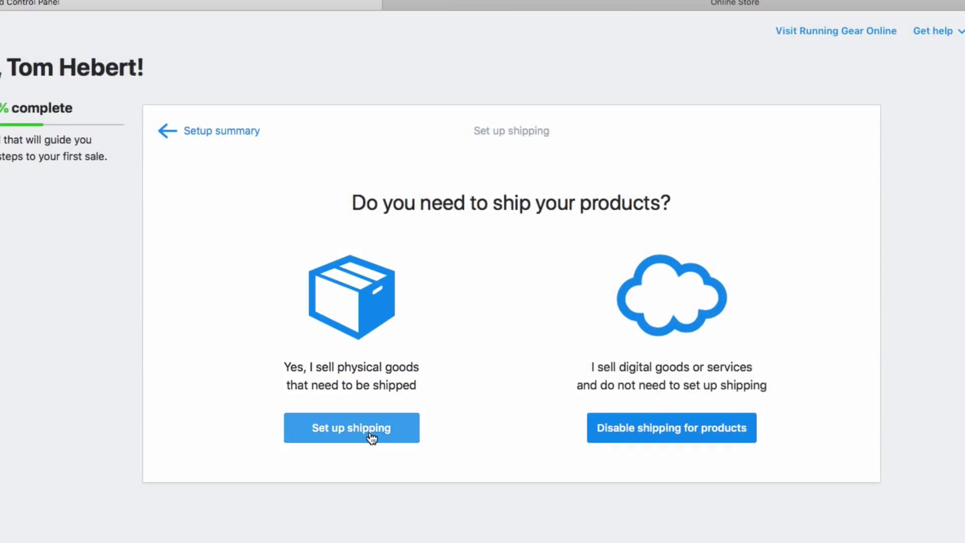
{"action": "left_click", "coordinate": [371, 436]}
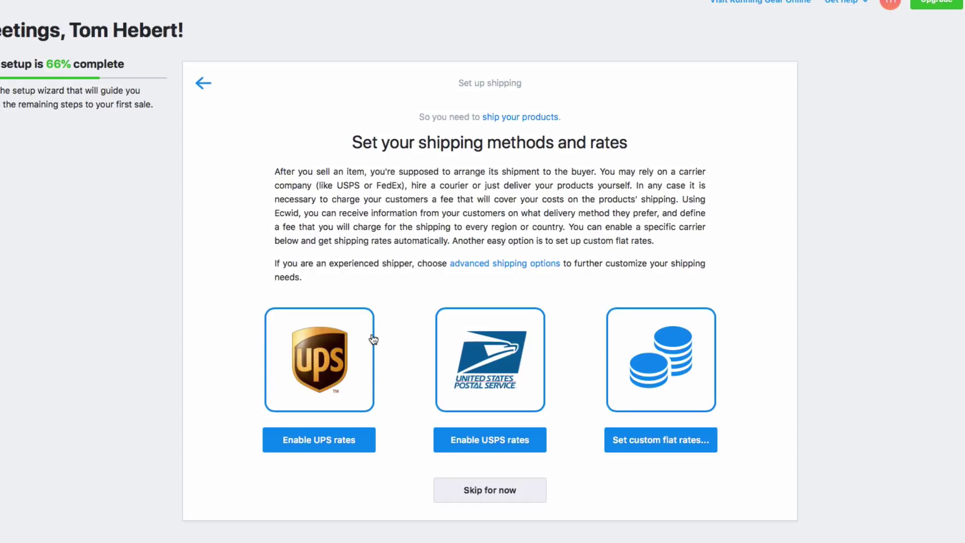
{"action": "left_click", "coordinate": [341, 452]}
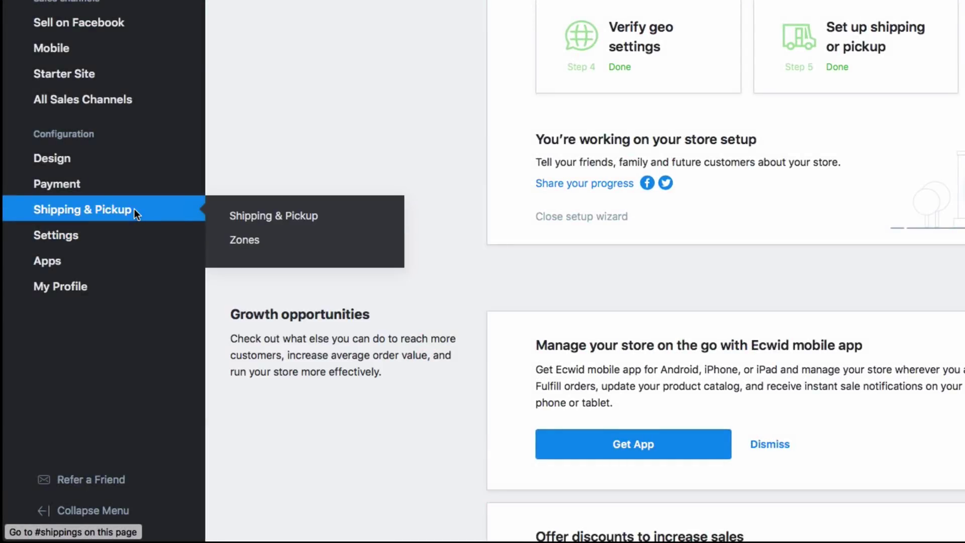
{"action": "left_click", "coordinate": [134, 209]}
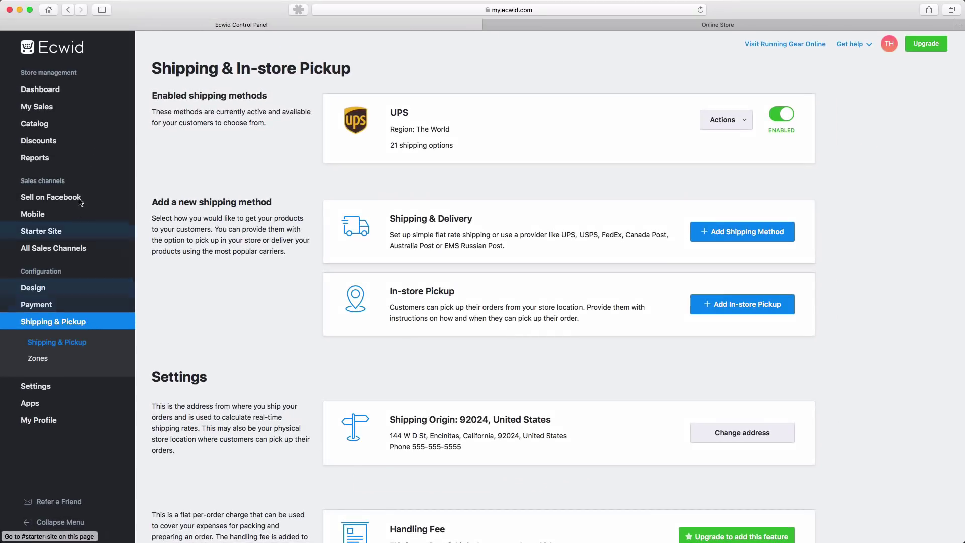
{"action": "left_click", "coordinate": [43, 92]}
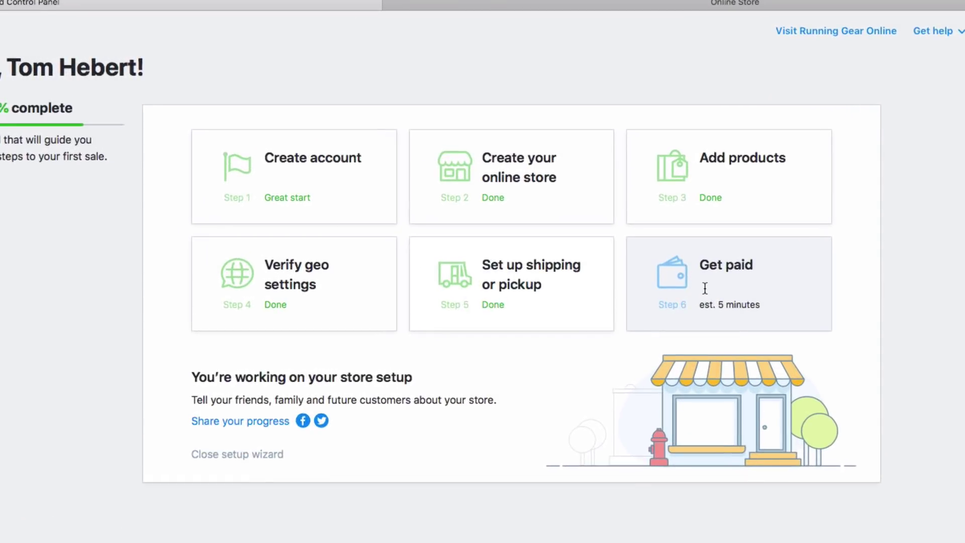
Enable Ecwid Payments from the Get paid step and dismiss the email verification notice
{"action": "left_click", "coordinate": [705, 288]}
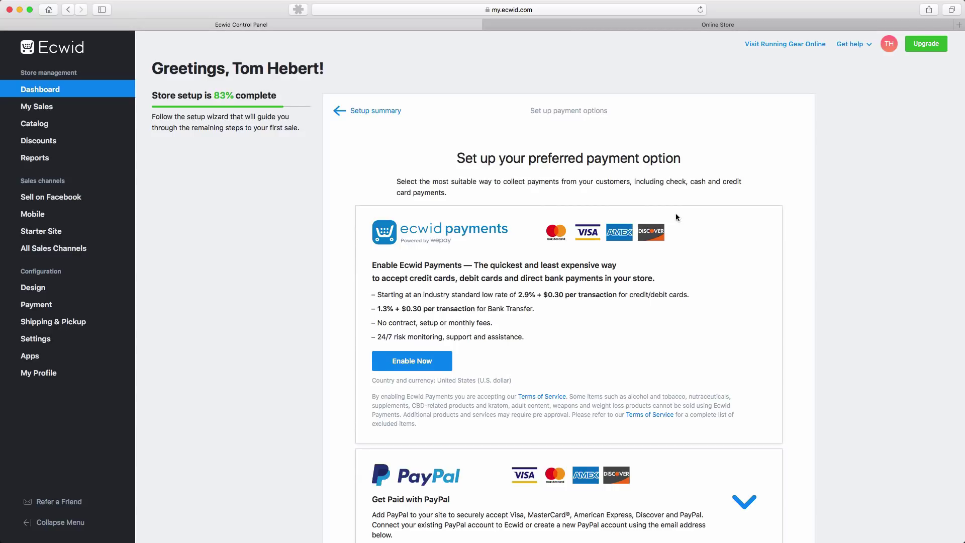
{"action": "left_click", "coordinate": [400, 362]}
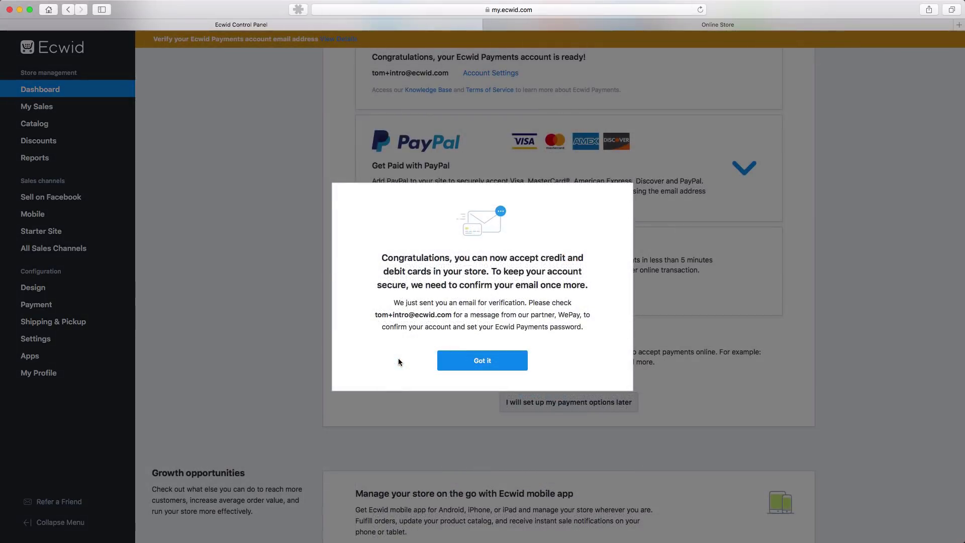
{"action": "left_click", "coordinate": [468, 363]}
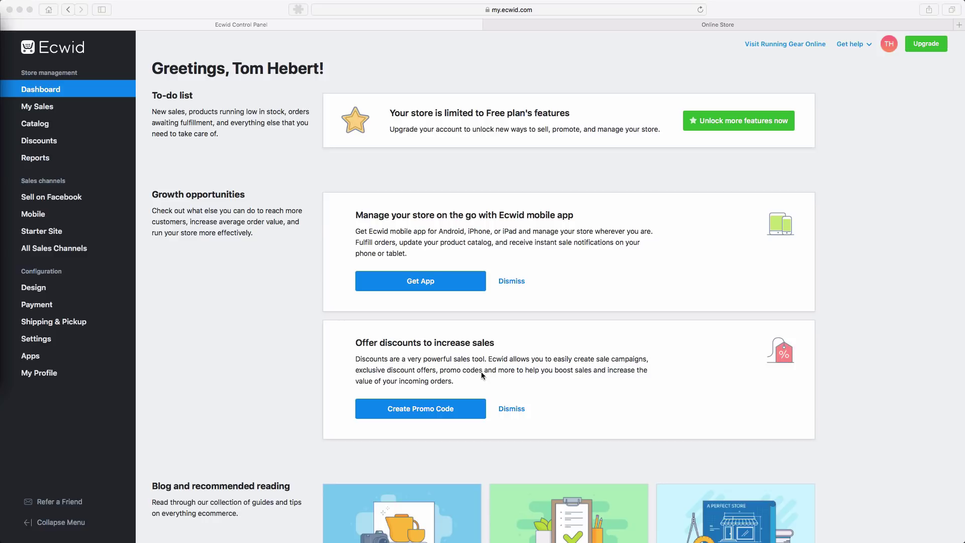
Open the store's Design page, currently showing Medium images at Square 1:1
{"action": "left_click", "coordinate": [482, 373]}
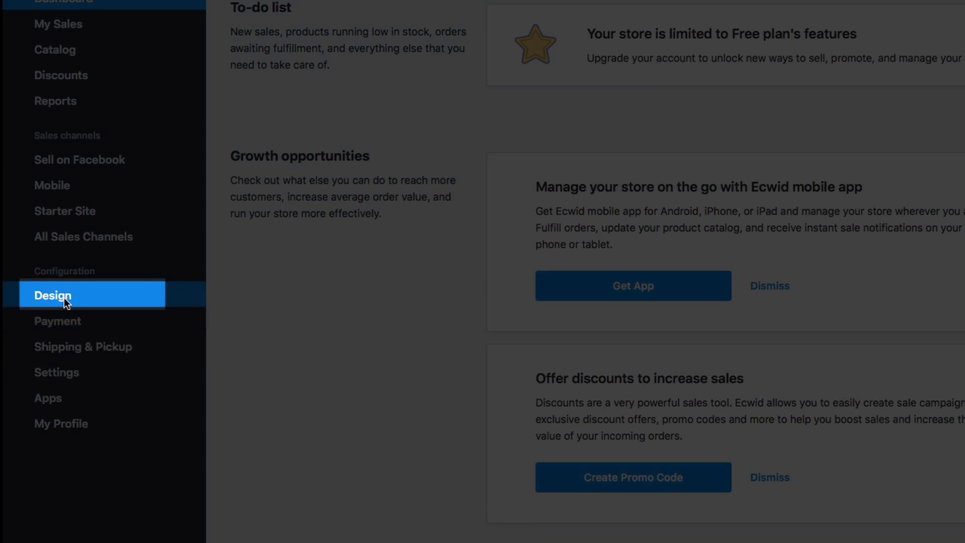
{"action": "left_click", "coordinate": [64, 298]}
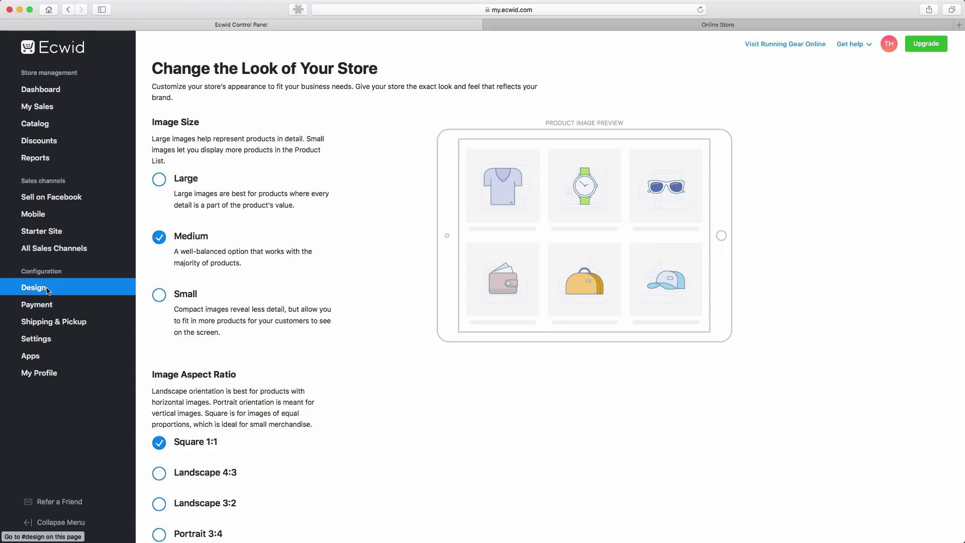
Make product images Small with a Landscape 4:3 aspect ratio
{"action": "left_click", "coordinate": [160, 296]}
{"action": "left_click", "coordinate": [163, 475]}
{"action": "scroll", "coordinate": [249, 413], "scroll_direction": "down", "scroll_amount": 10}
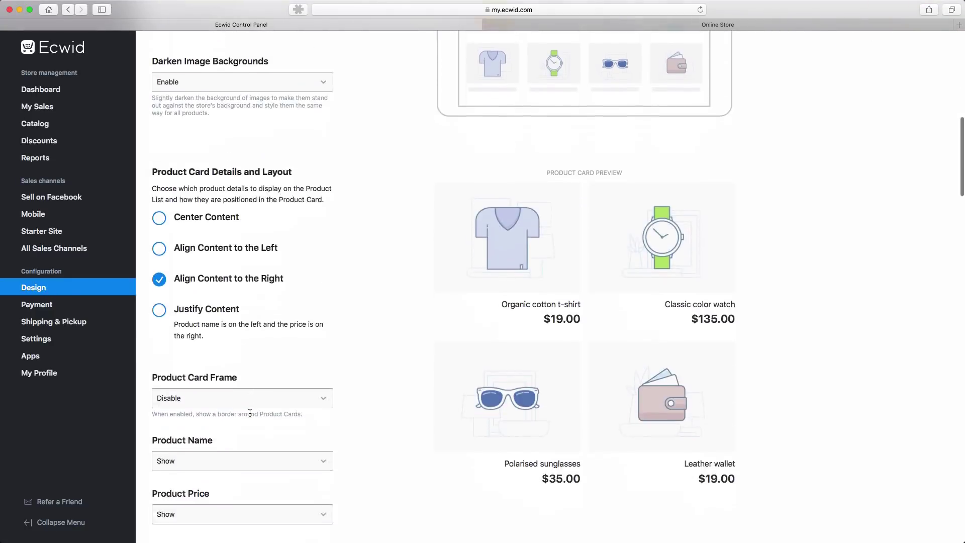
{"action": "scroll", "coordinate": [250, 413], "scroll_direction": "down", "scroll_amount": 3}
Align product card content left and set Product Name and Product Price to 'Do not show'
{"action": "left_click", "coordinate": [158, 130]}
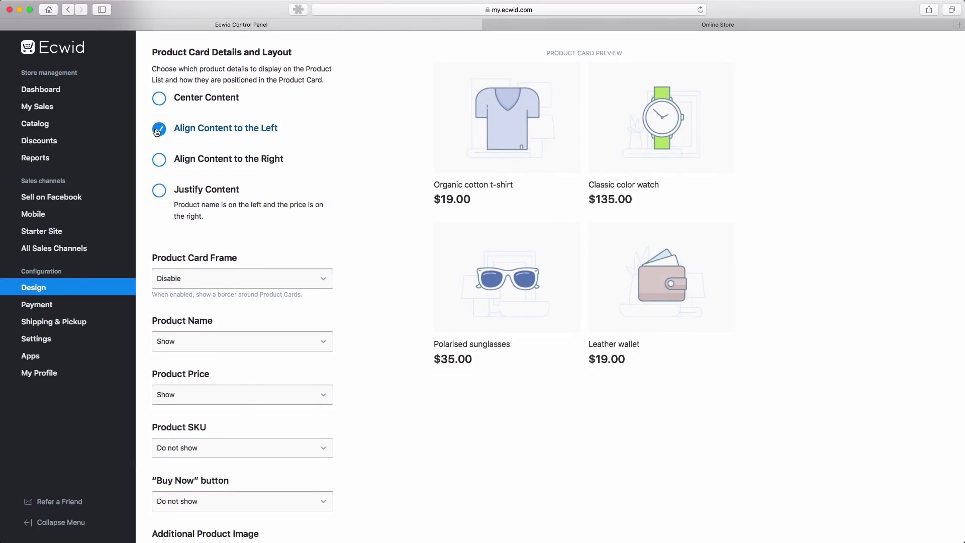
{"action": "left_click", "coordinate": [203, 339]}
{"action": "left_click", "coordinate": [197, 349]}
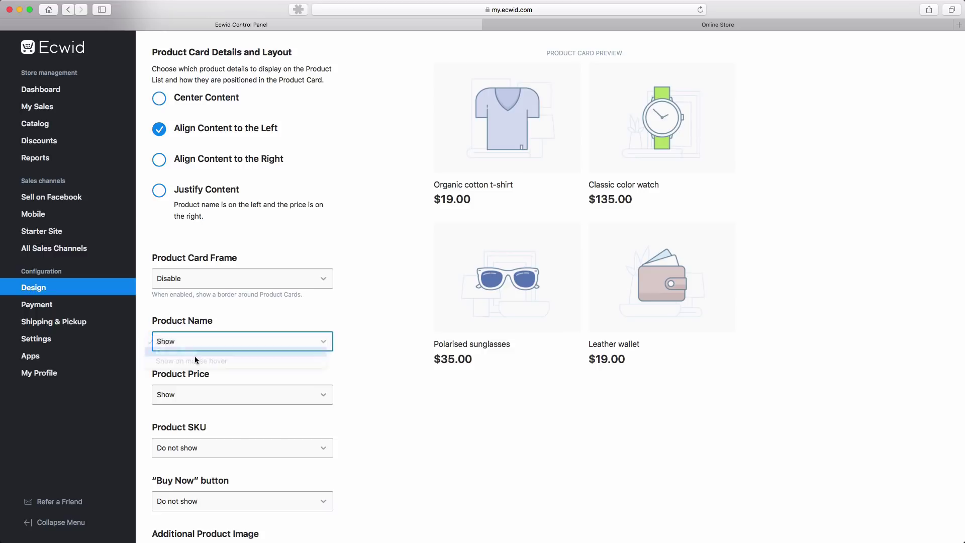
{"action": "left_click", "coordinate": [190, 395]}
{"action": "left_click", "coordinate": [189, 405]}
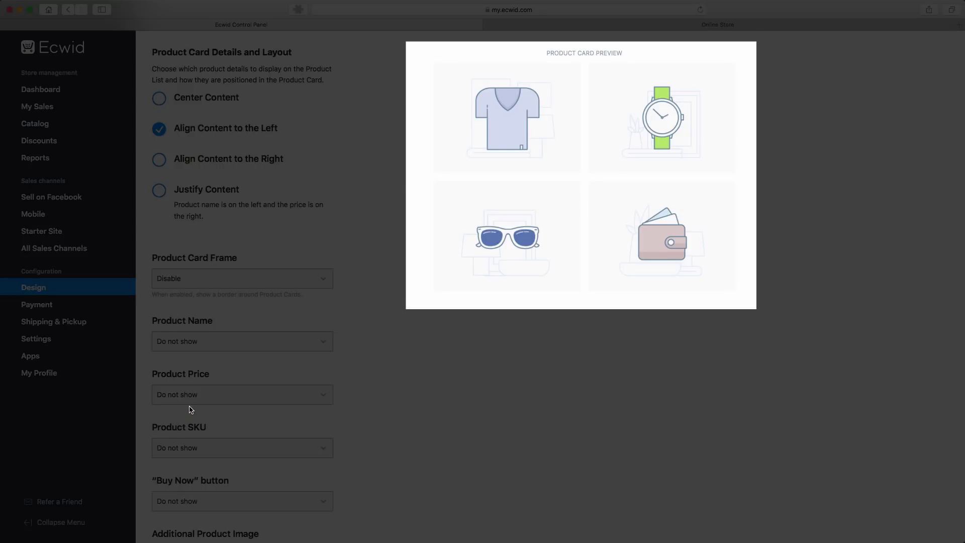
{"action": "scroll", "coordinate": [241, 406], "scroll_direction": "down", "scroll_amount": 5}
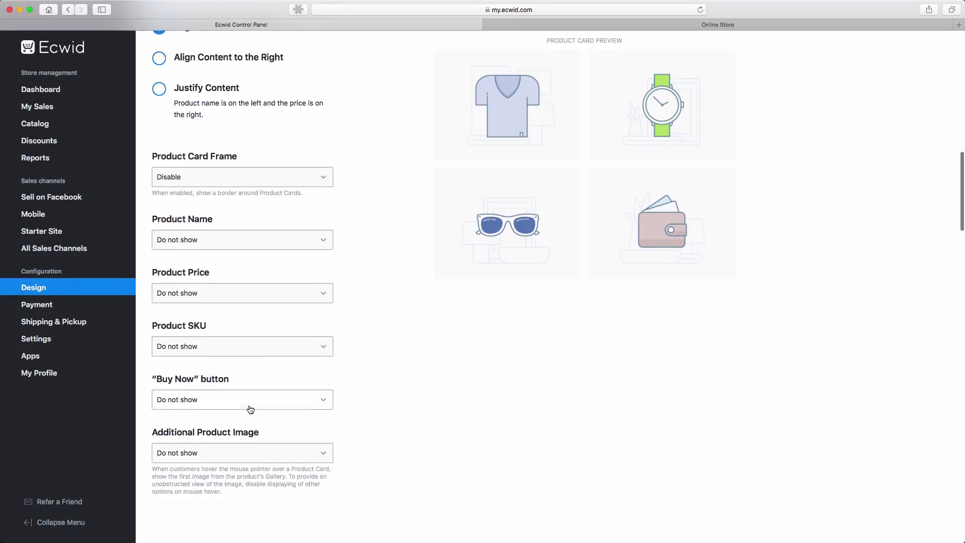
{"action": "scroll", "coordinate": [249, 410], "scroll_direction": "down", "scroll_amount": 13}
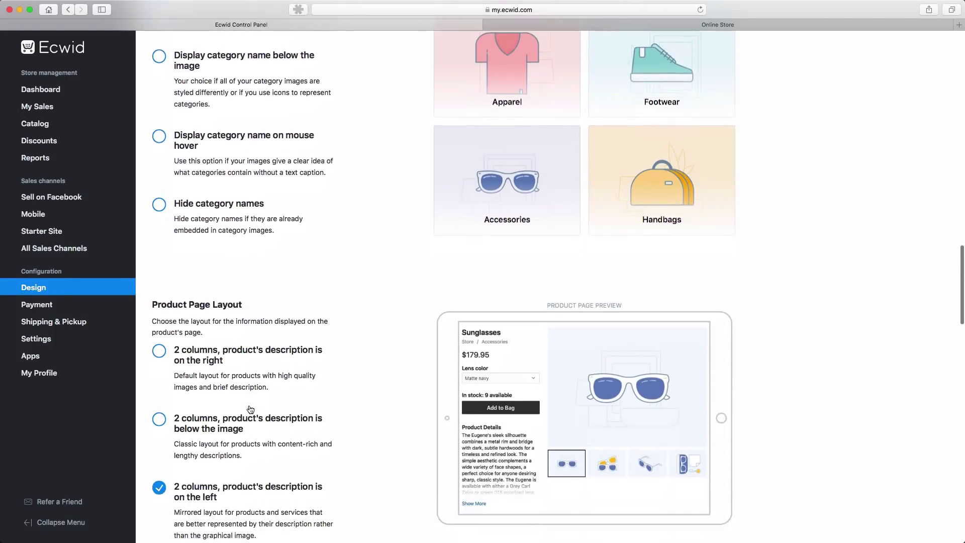
{"action": "scroll", "coordinate": [250, 410], "scroll_direction": "down", "scroll_amount": 14}
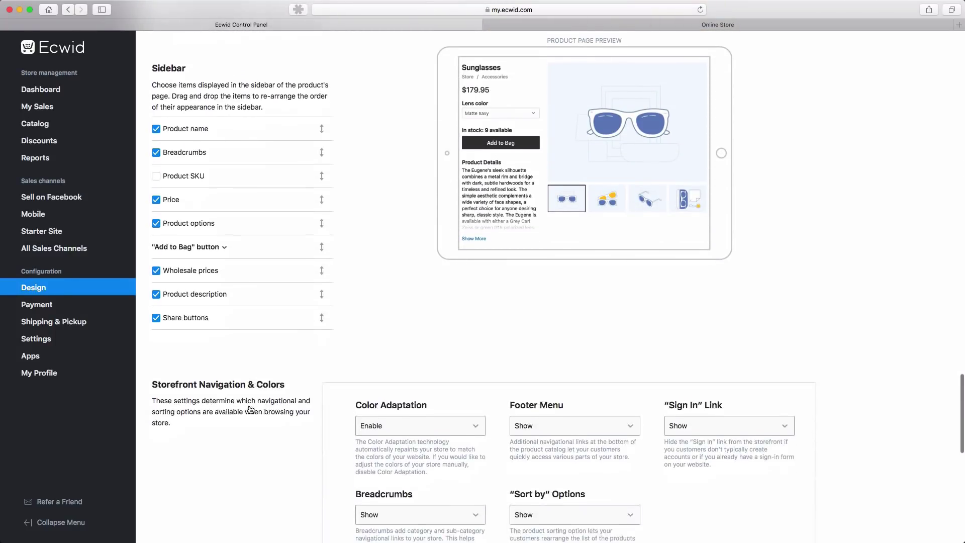
{"action": "scroll", "coordinate": [250, 409], "scroll_direction": "down", "scroll_amount": 7}
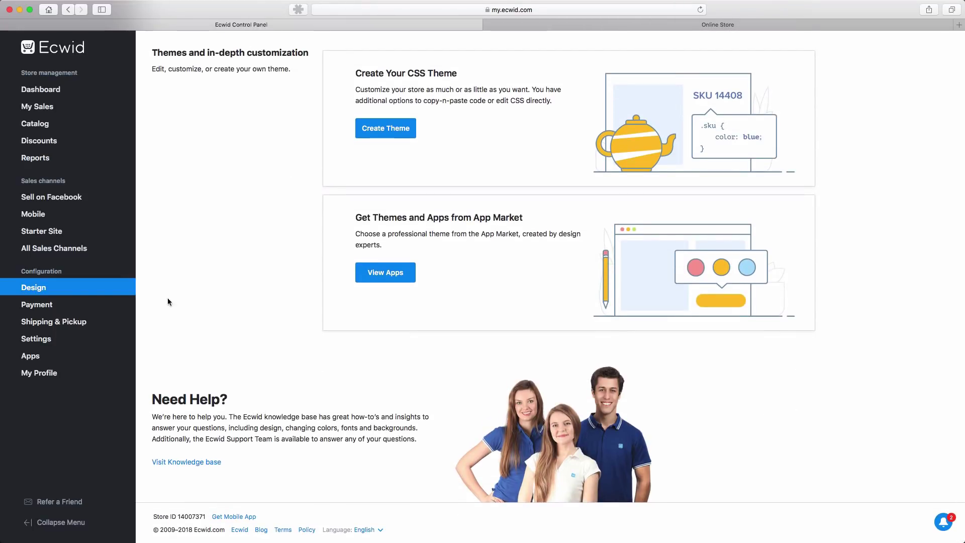
From Reports, install the free Kliken advanced statistics app
{"action": "left_click", "coordinate": [35, 158]}
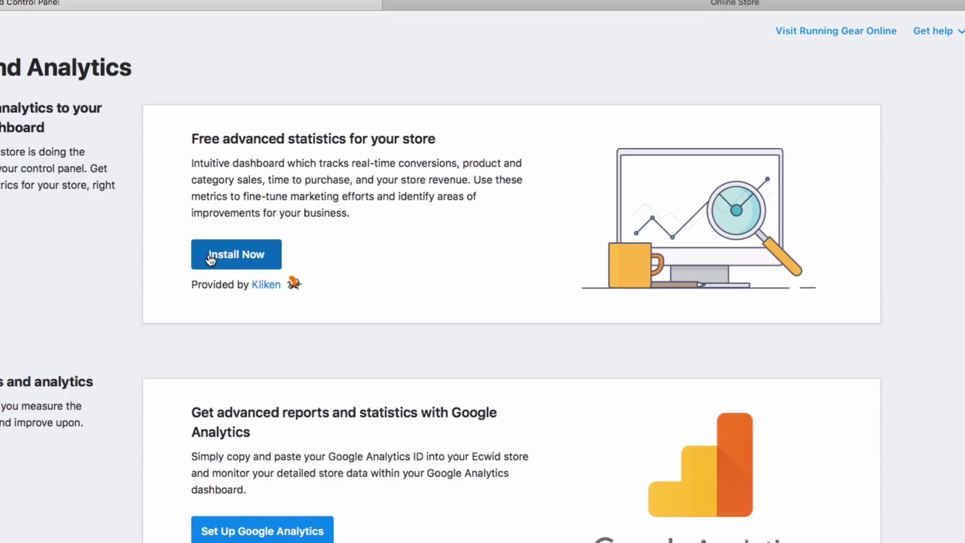
{"action": "left_click", "coordinate": [227, 247]}
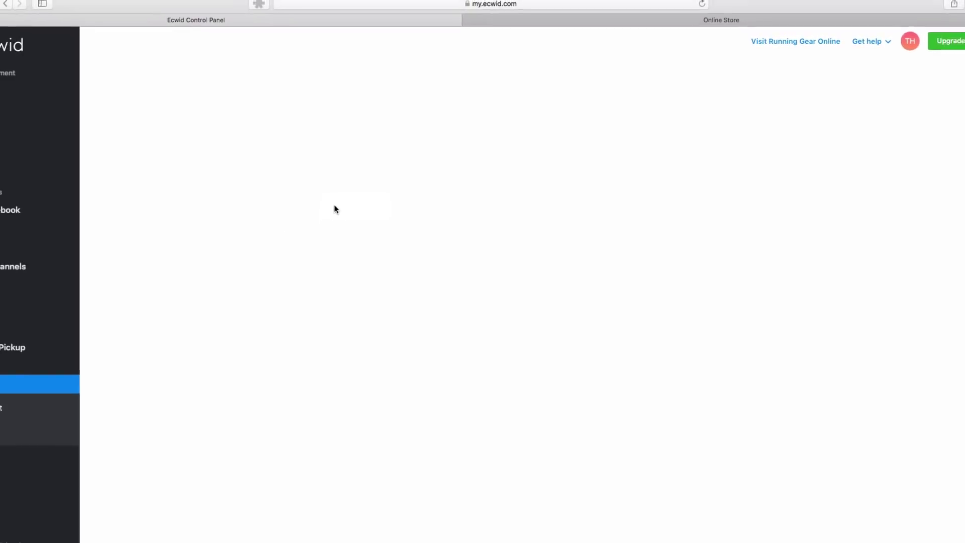